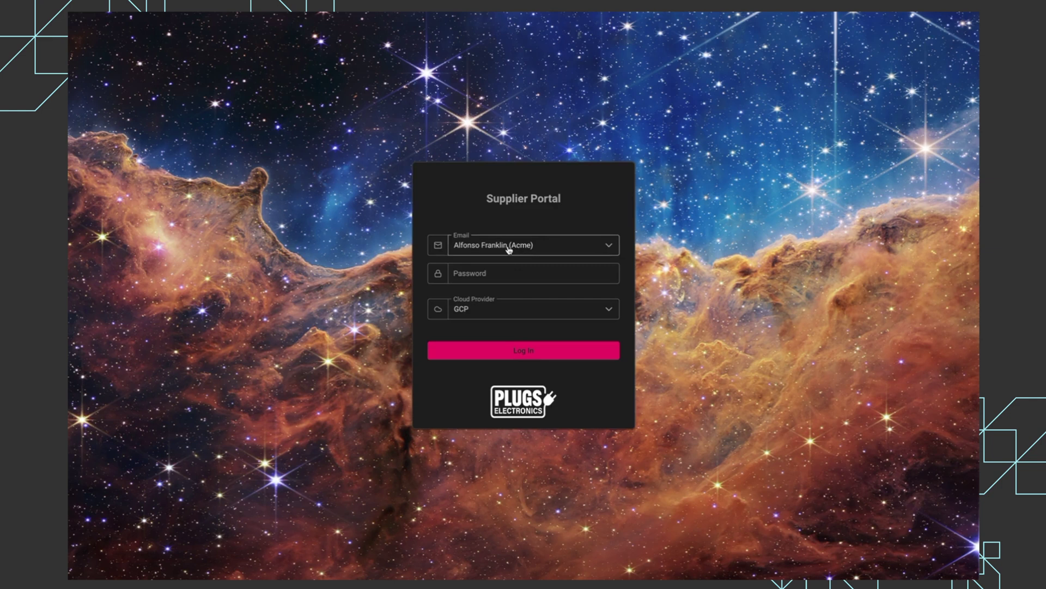
# Sign in to the Plugs Electronics supplier portal with the account password.
pyautogui.click(526, 273)
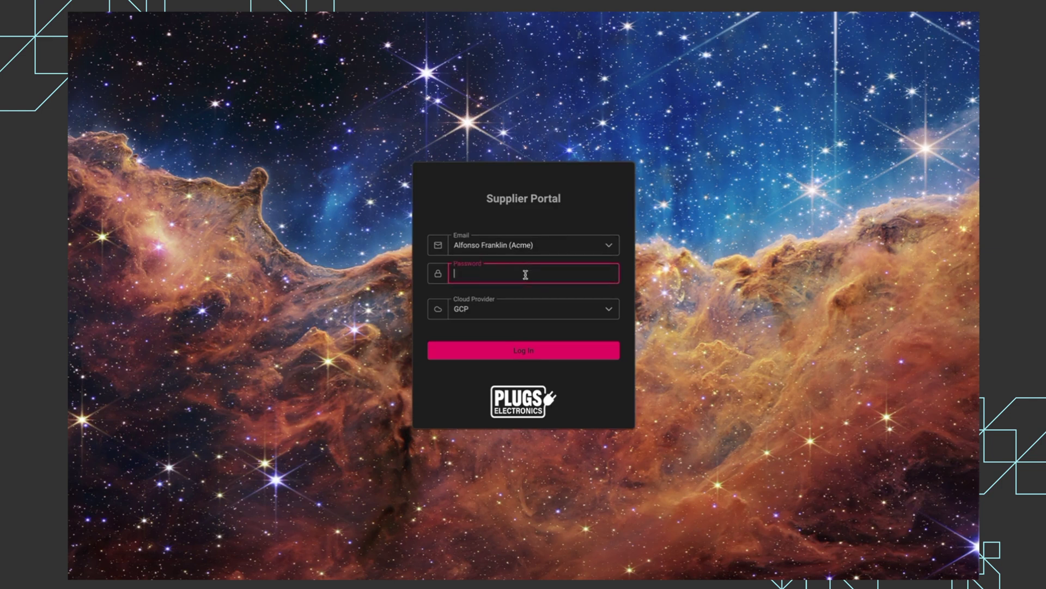
pyautogui.write('•••••••••')
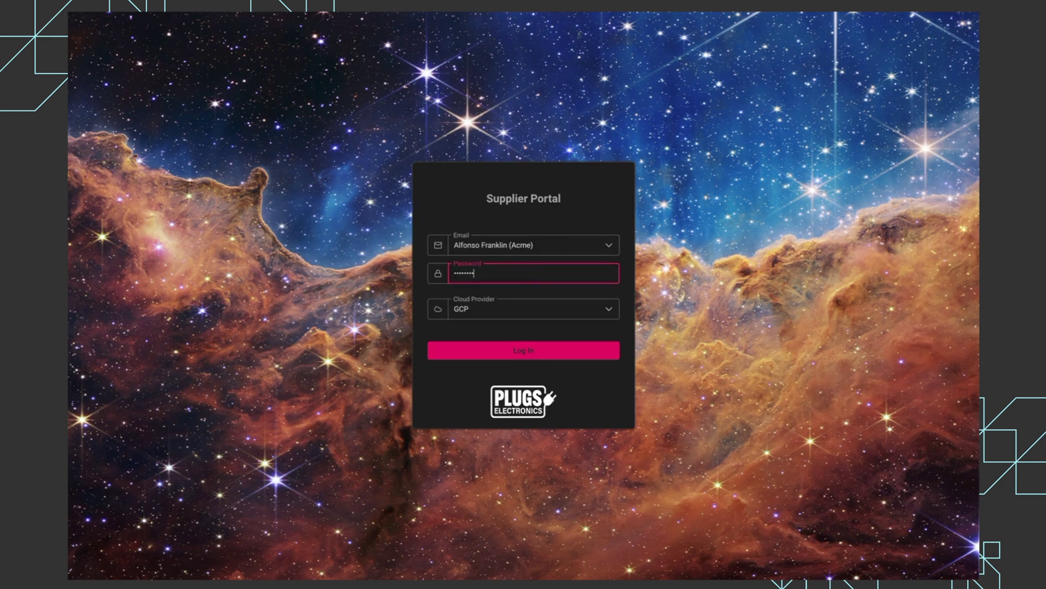
pyautogui.click(523, 350)
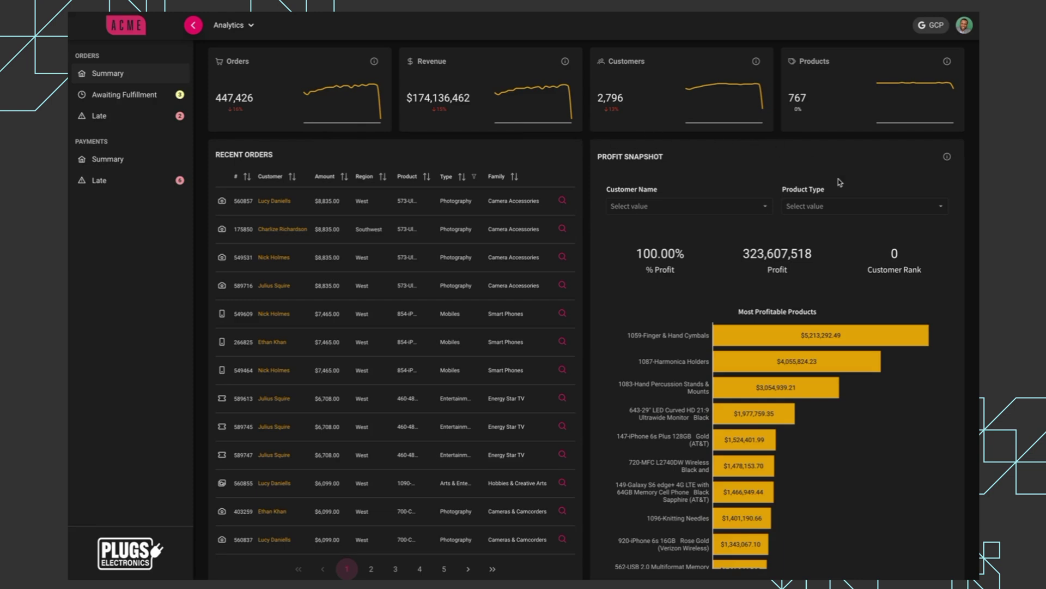
# Review the Profit Snapshot, then filter it to one customer (0.12% profit, 388,913, rank 59).
pyautogui.scroll(-2, 949, 363)
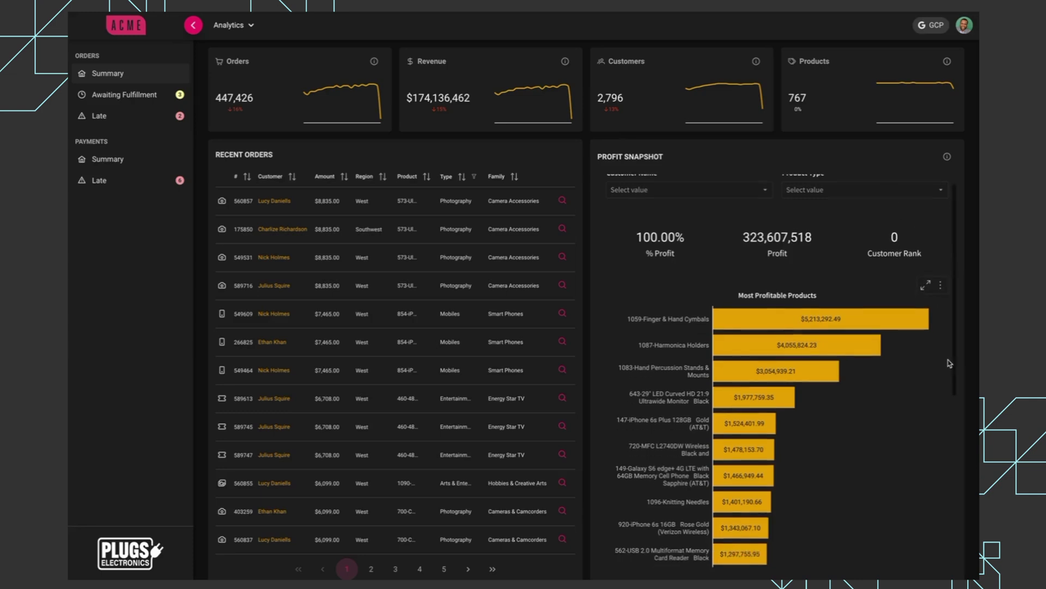
pyautogui.scroll(-5, 949, 363)
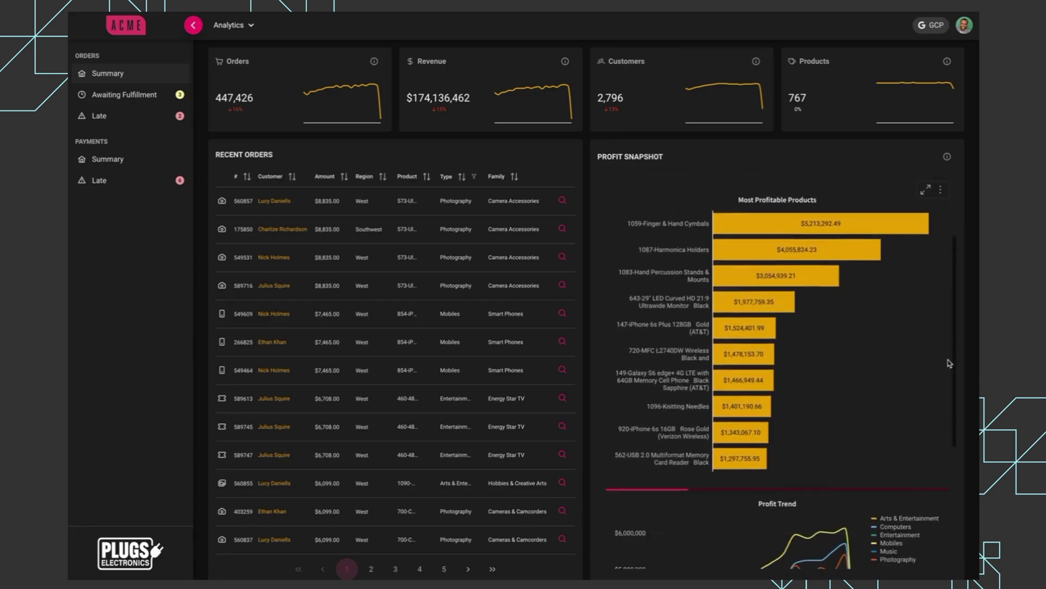
pyautogui.scroll(-1, 950, 363)
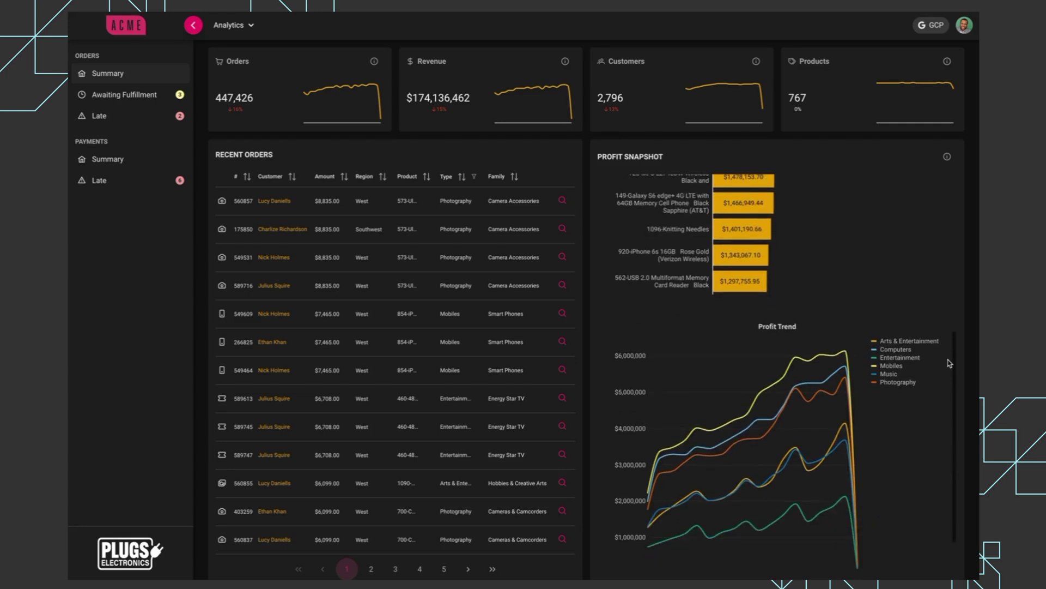
pyautogui.scroll(8, 950, 363)
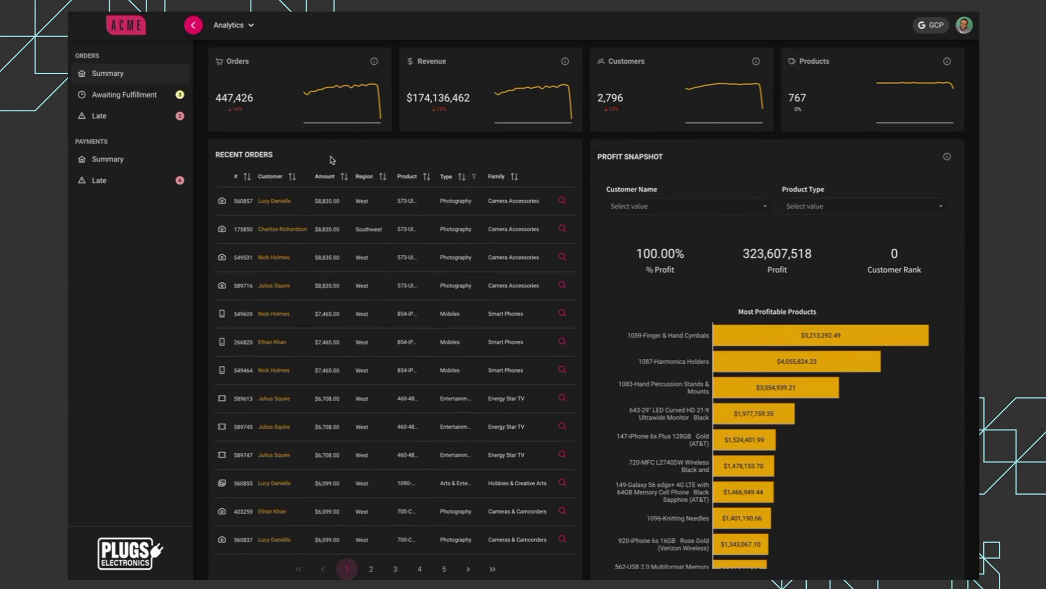
pyautogui.click(269, 262)
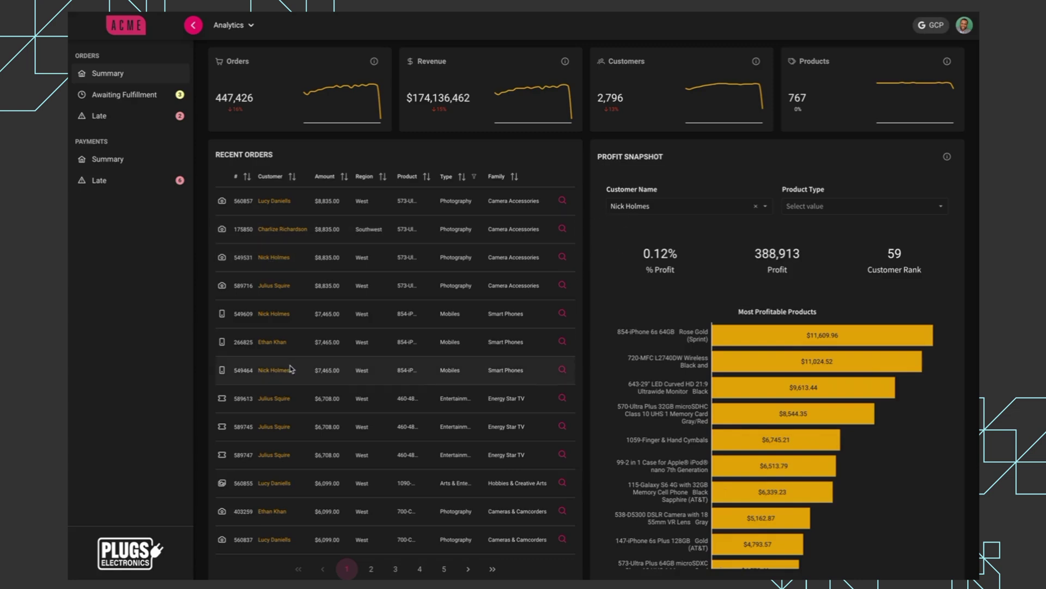
# Compare another customer, return to the first, and filter Product Type to Photography.
pyautogui.click(271, 343)
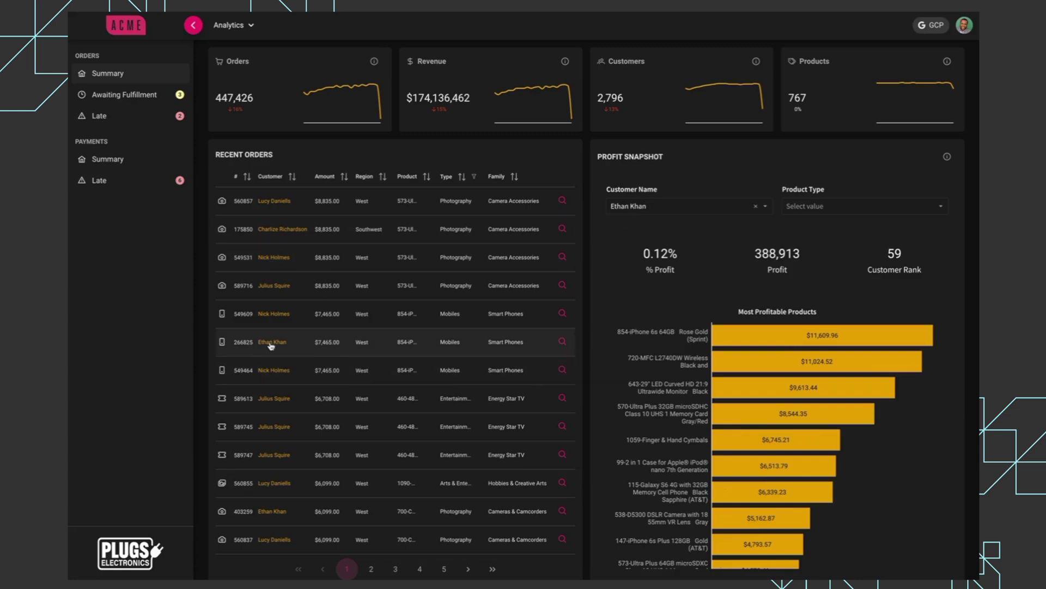
pyautogui.click(273, 315)
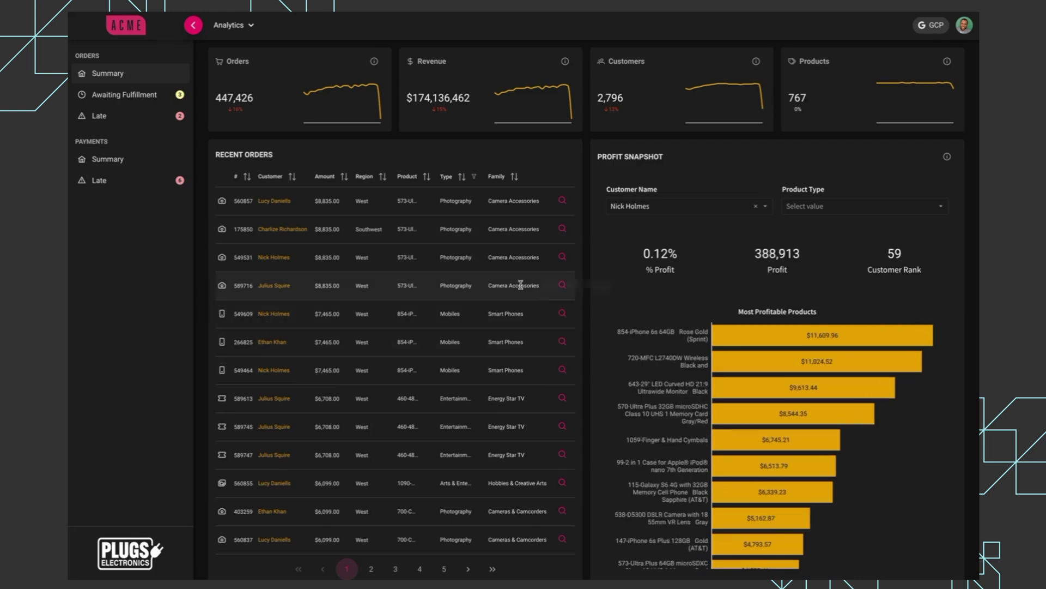
pyautogui.click(849, 207)
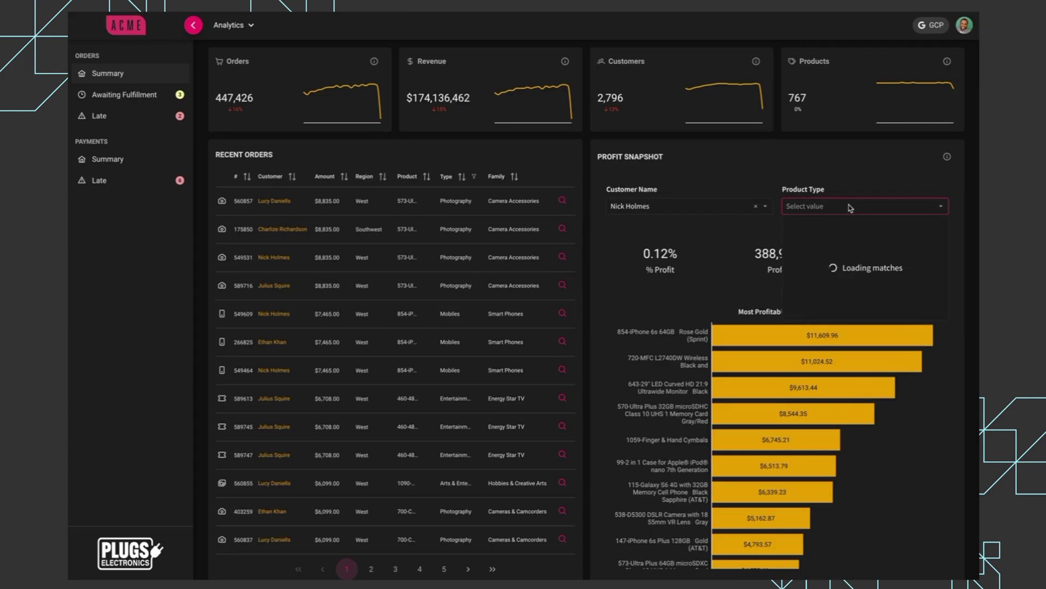
pyautogui.click(815, 249)
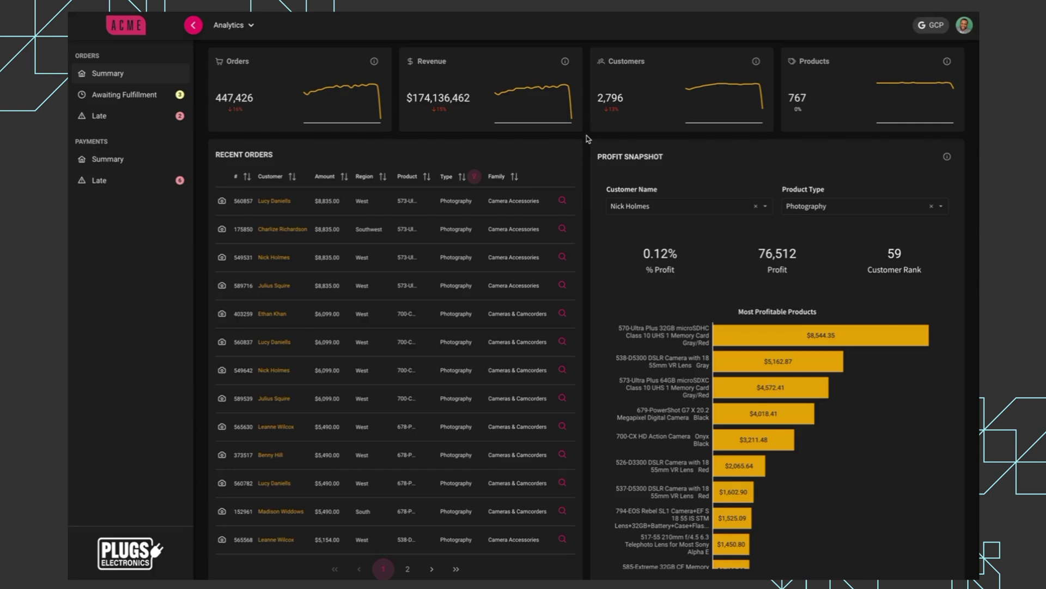
pyautogui.click(249, 25)
# Go to the Order KPIs page and filter Store State to California and Texas.
pyautogui.click(257, 72)
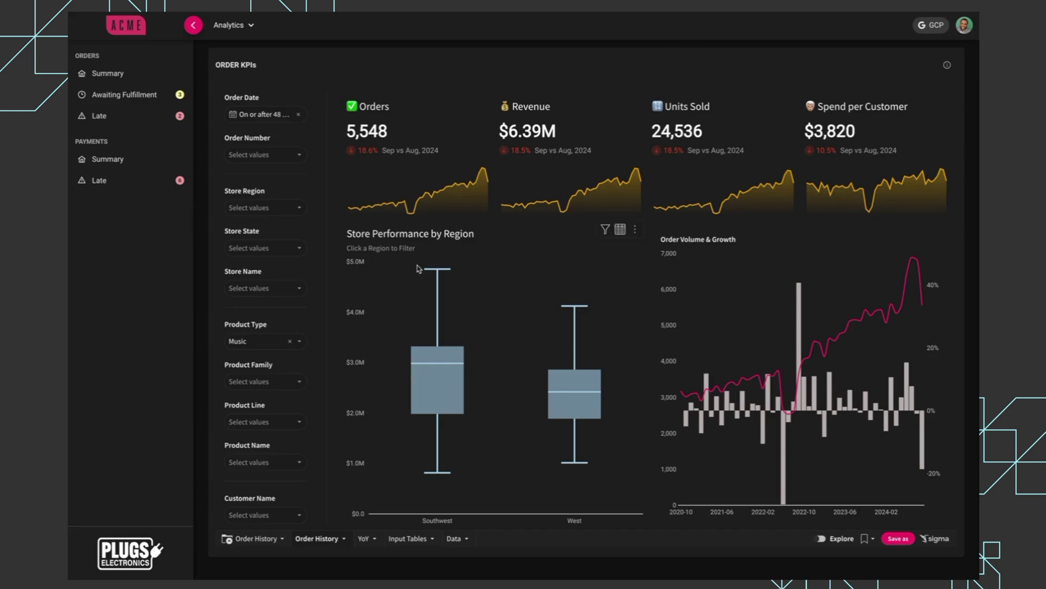
pyautogui.click(262, 248)
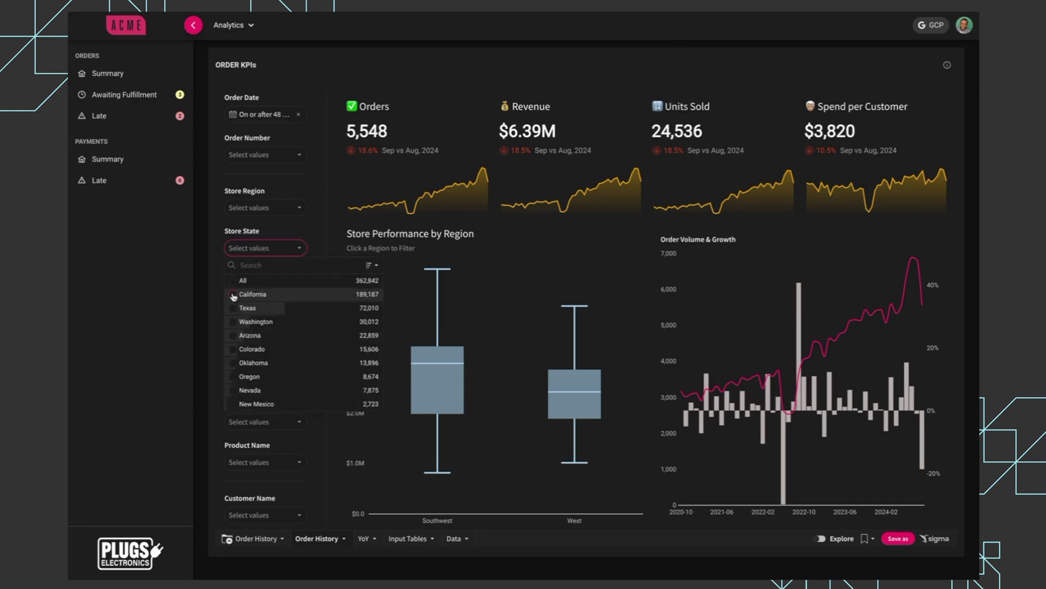
pyautogui.click(232, 294)
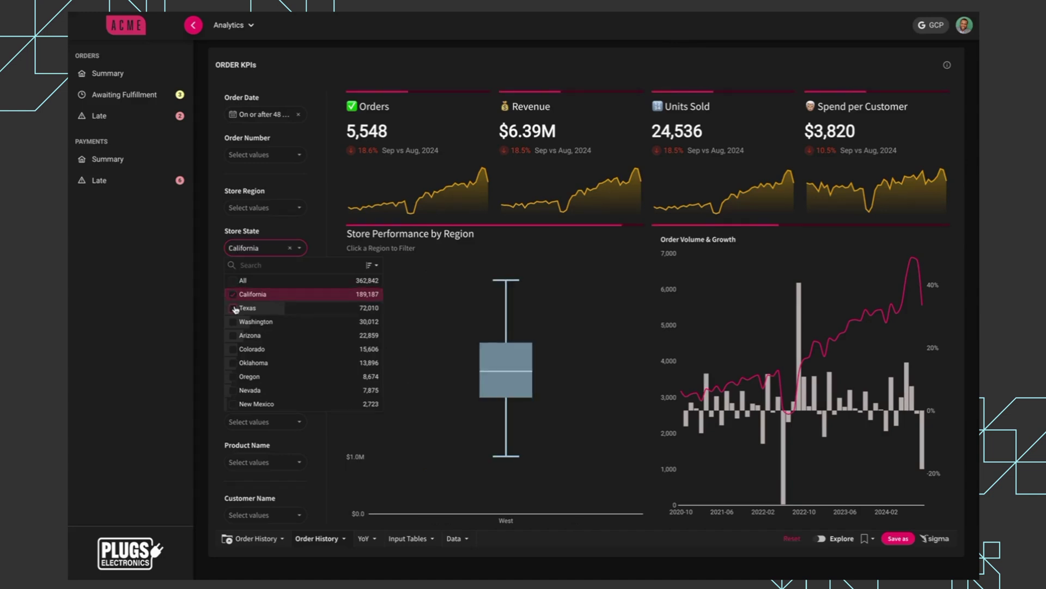
pyautogui.click(232, 308)
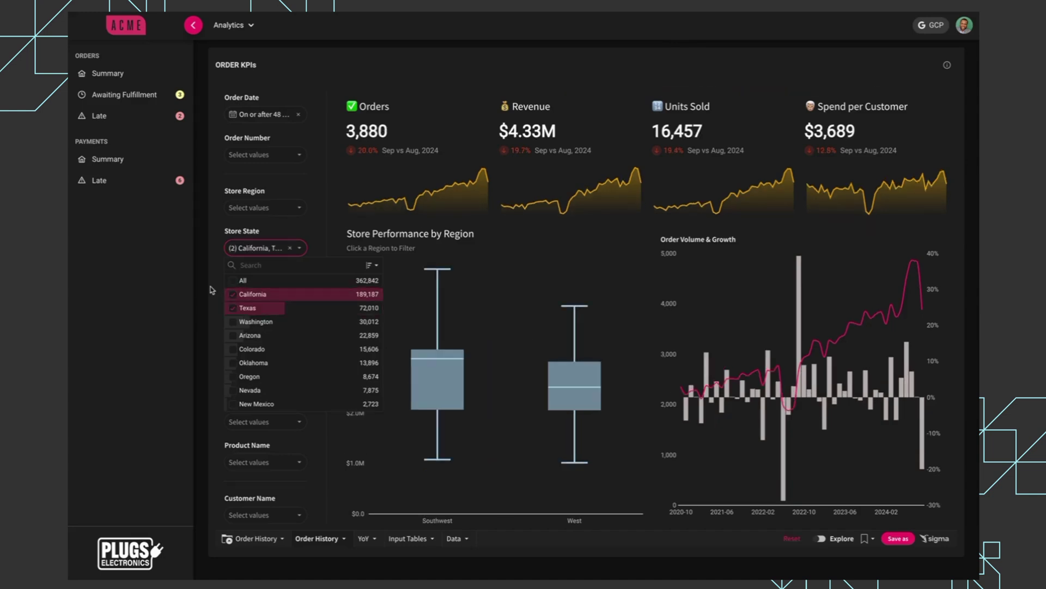
pyautogui.click(341, 246)
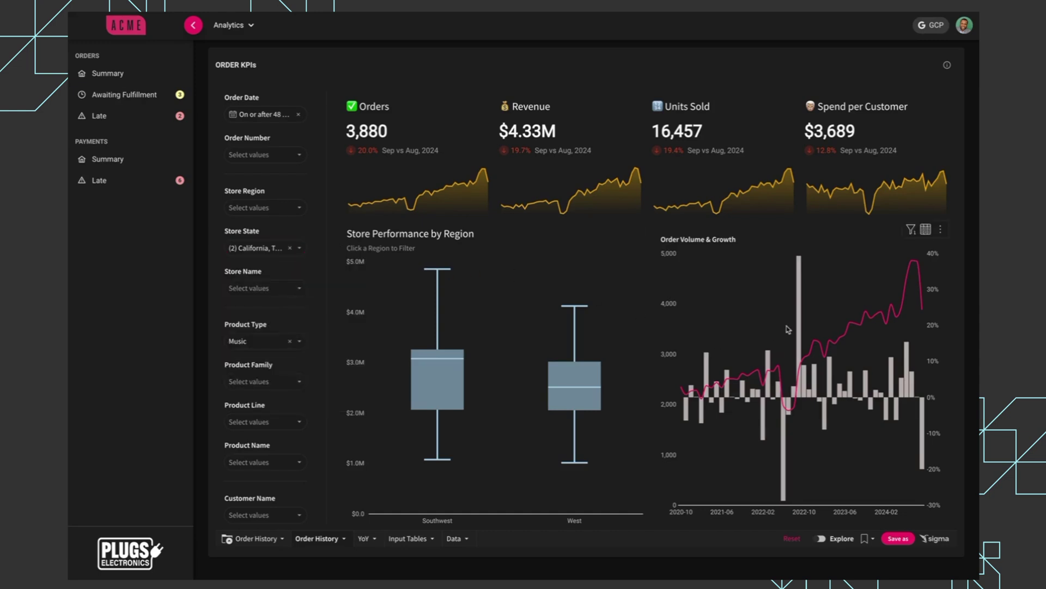
# In explore mode, delete the Store Performance by Region and Order Volume & Growth charts.
pyautogui.click(821, 540)
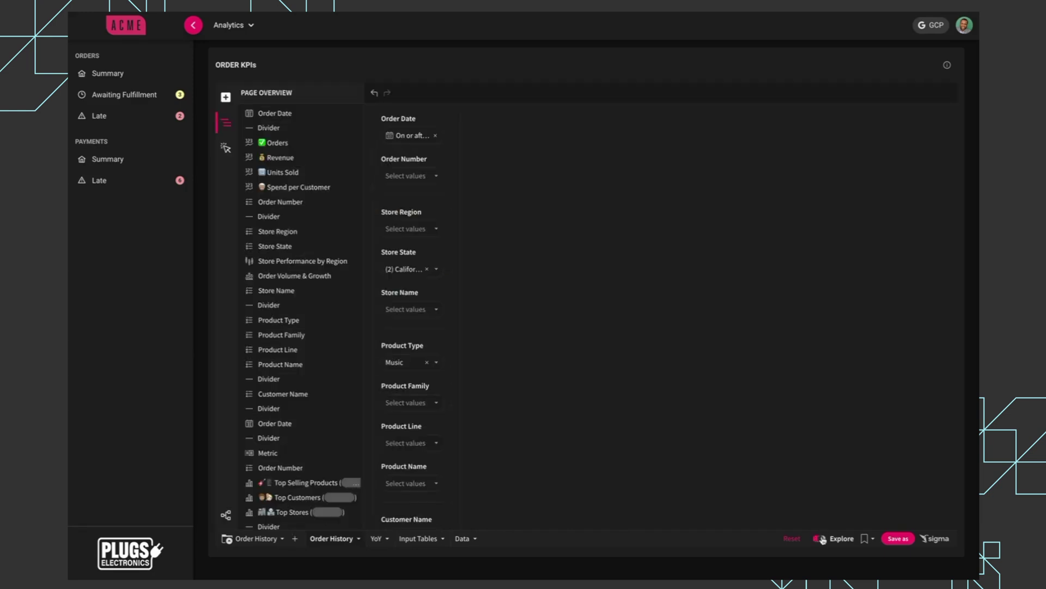
pyautogui.scroll(-1, 628, 288)
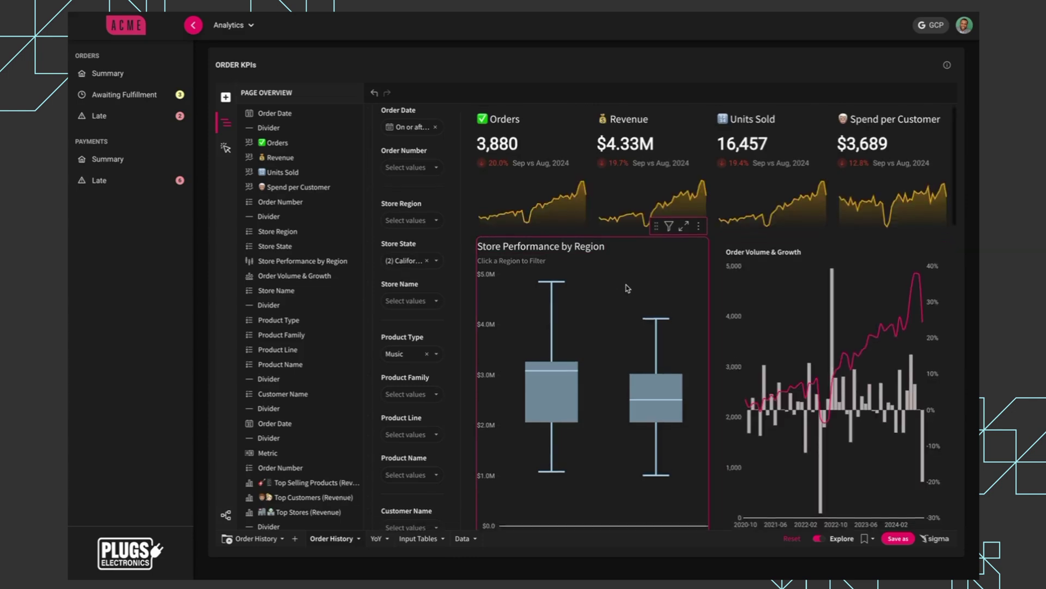
pyautogui.scroll(-2, 645, 244)
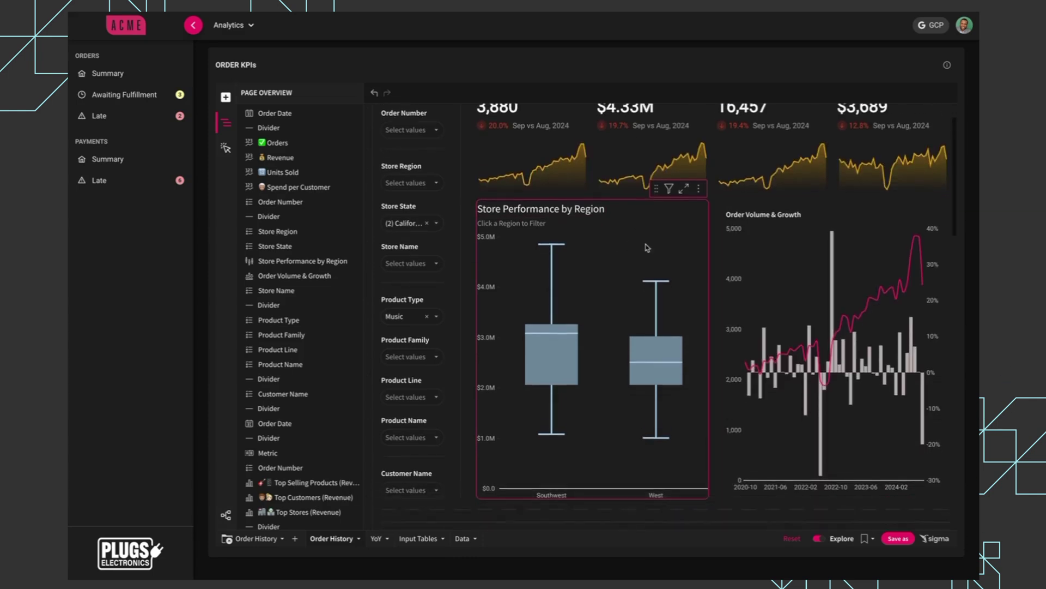
pyautogui.click(646, 245)
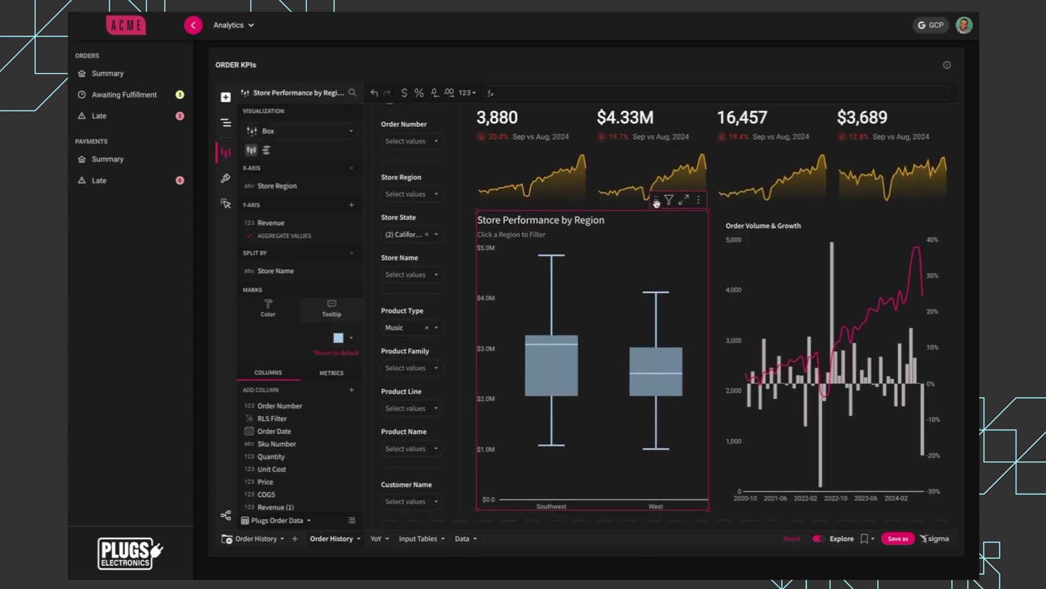
pyautogui.click(777, 251)
pyautogui.keyDown('shift'); pyautogui.click(697, 234); pyautogui.keyUp('shift')
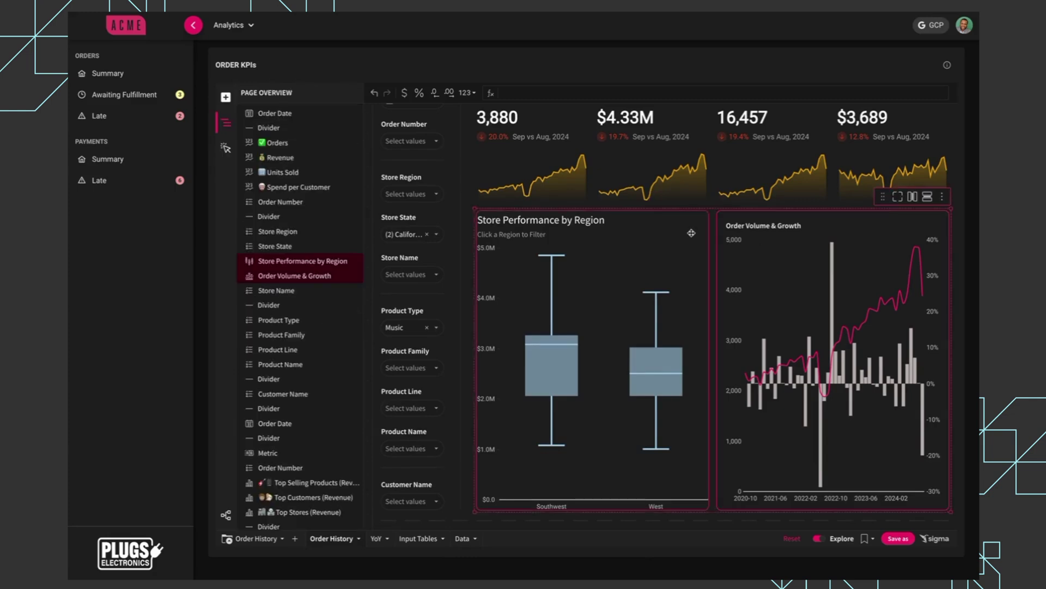
pyautogui.click(946, 197)
pyautogui.click(915, 245)
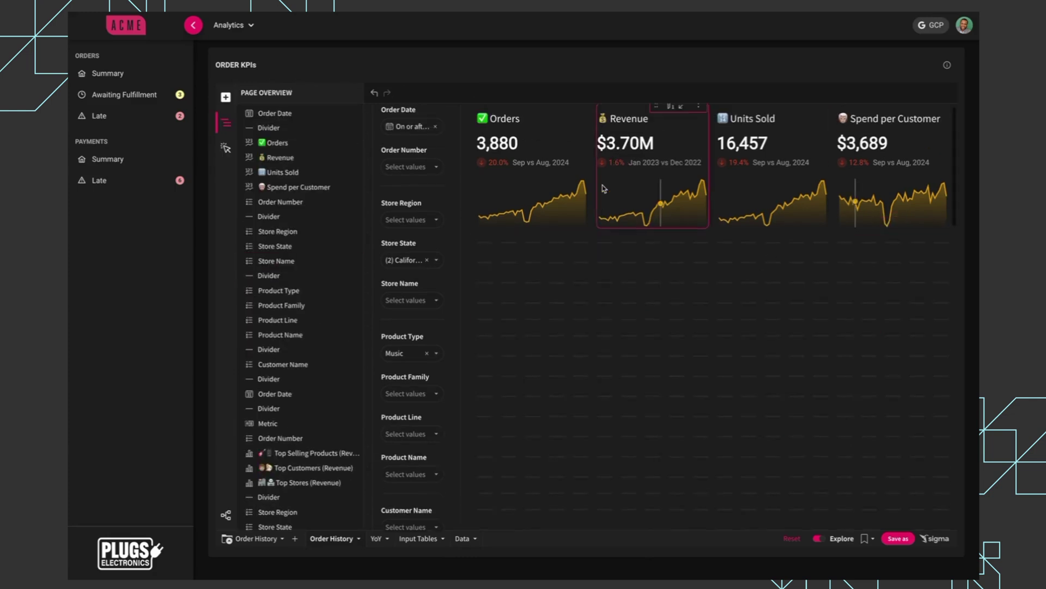
pyautogui.click(551, 153)
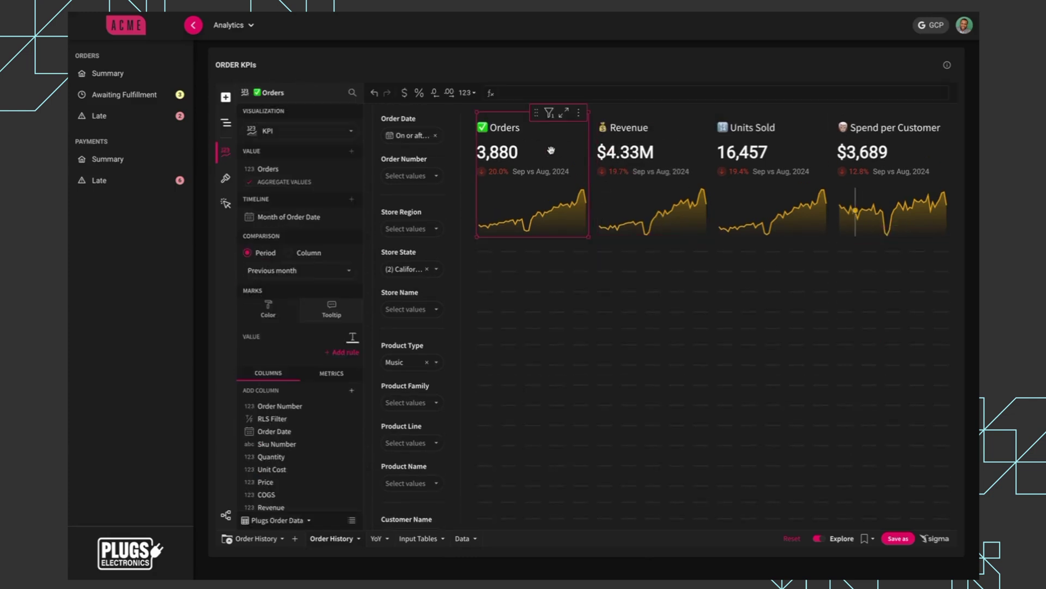
pyautogui.click(579, 113)
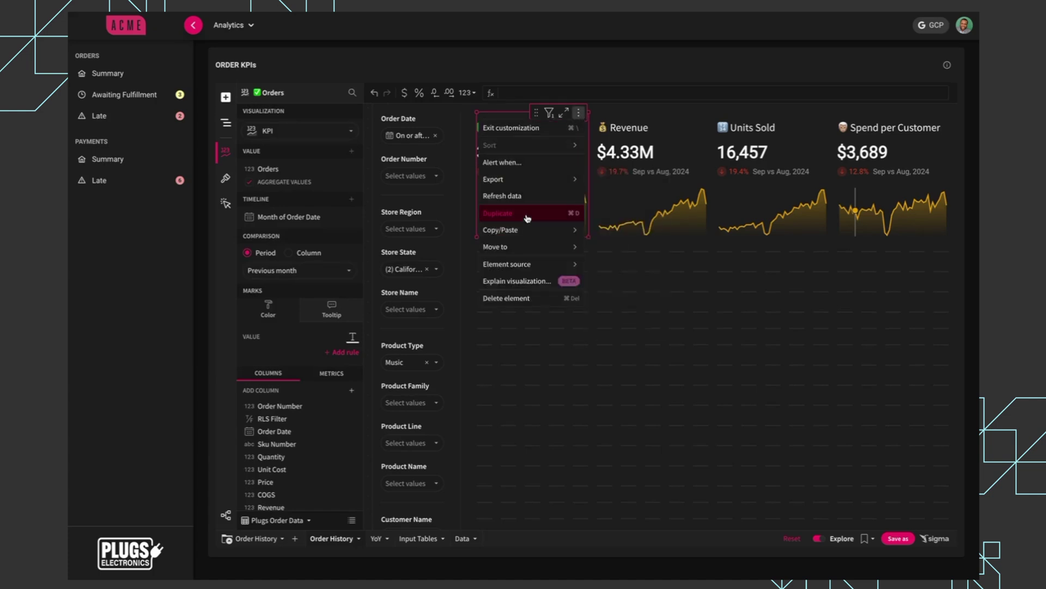
# Duplicate and enlarge the Orders KPI, setting its formula to Sum([Profit]) / Sum([Revenue]).
pyautogui.click(547, 213)
pyautogui.moveTo(589, 371); pyautogui.dragTo(949, 450)
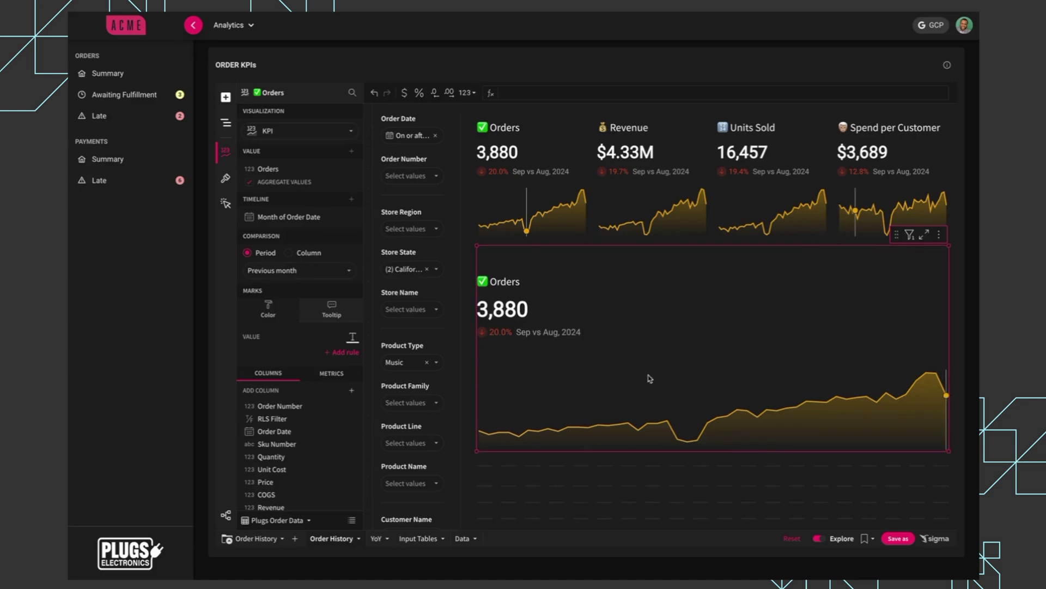
pyautogui.click(267, 169)
pyautogui.click(623, 93)
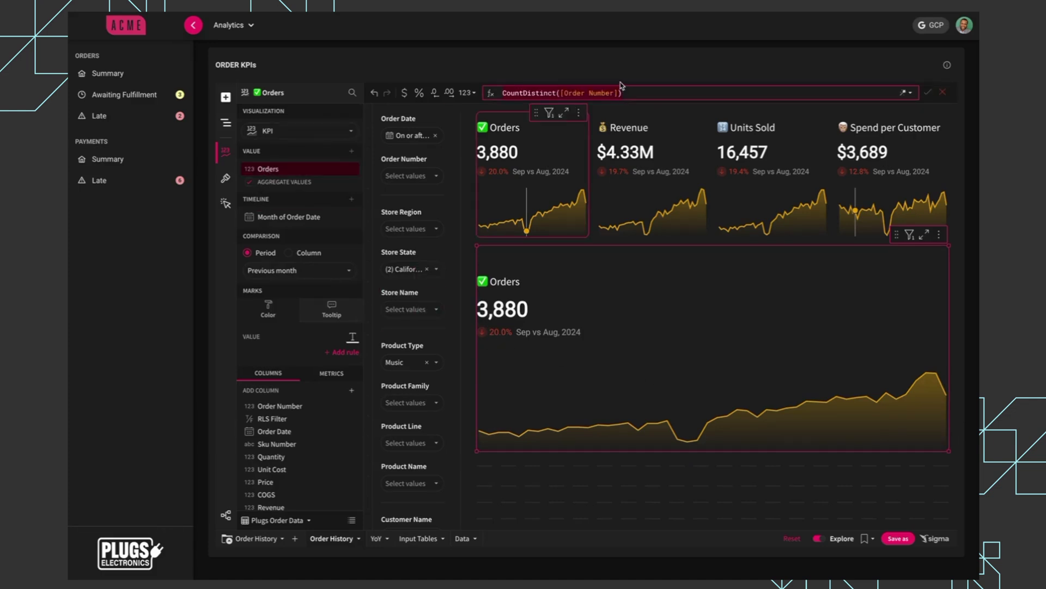
pyautogui.hotkey('ctrl', 'a')
pyautogui.write('sum')
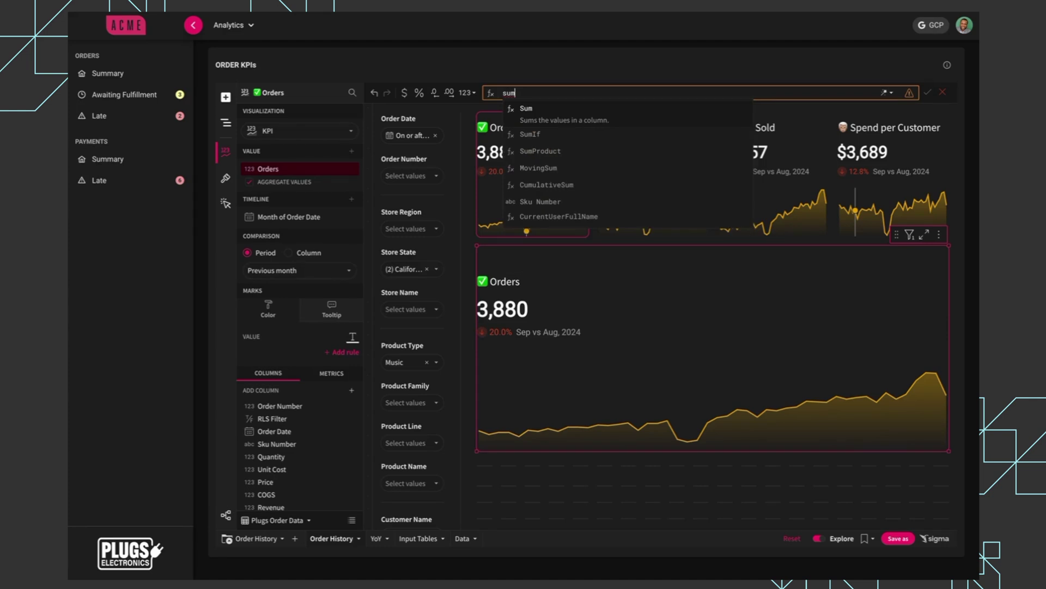
pyautogui.press('Tab')
pyautogui.write('profit)')
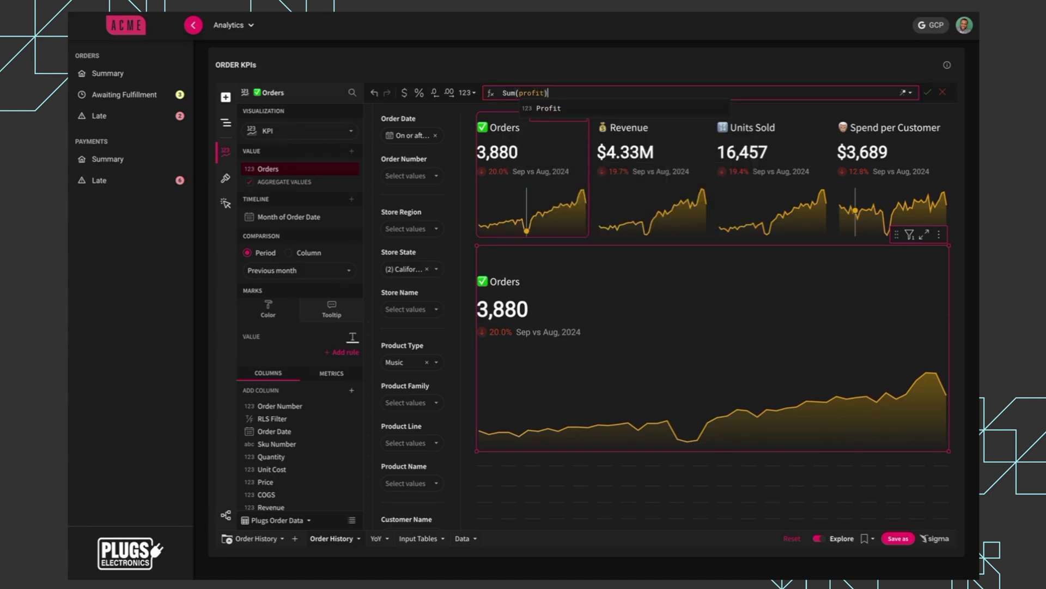
pyautogui.write('/sum(reve')
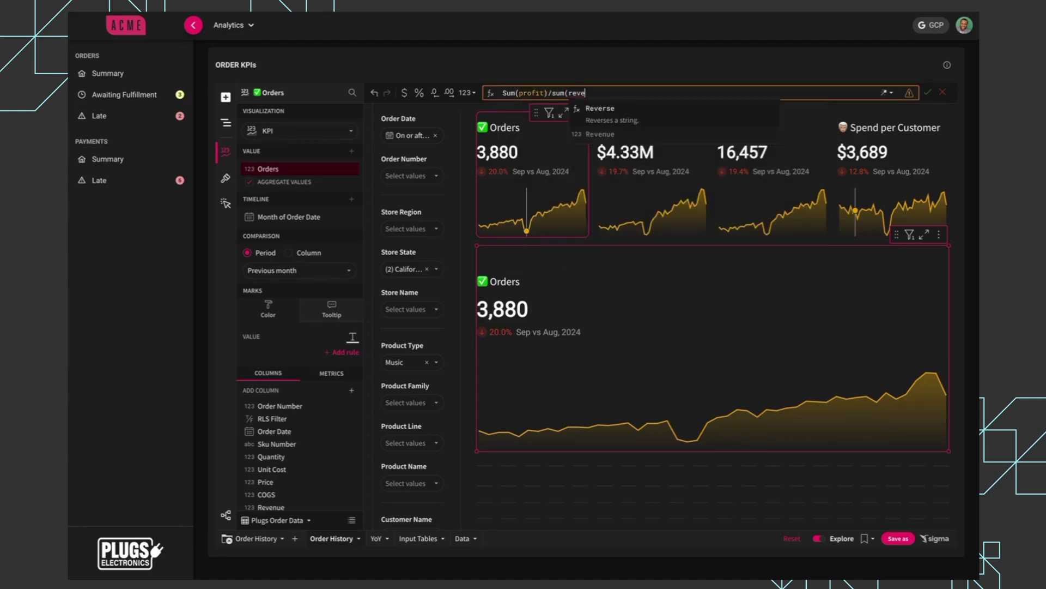
pyautogui.write('n')
pyautogui.press('Tab')
pyautogui.write(')')
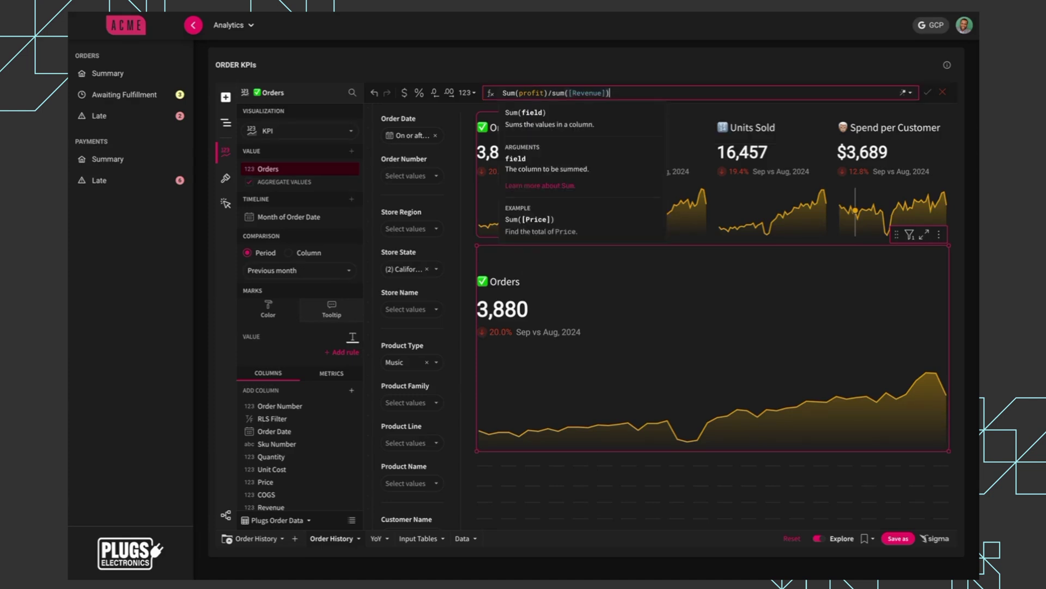
pyautogui.press('Return')
# Rename the KPI value to Profit and format it as a percentage (14.81%).
pyautogui.doubleClick(269, 169)
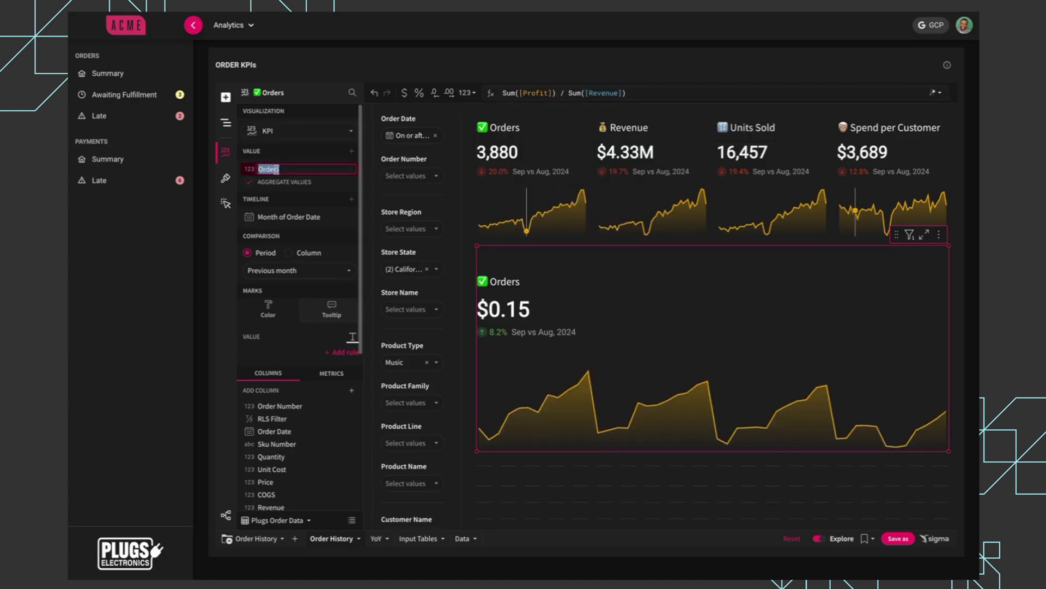
pyautogui.write('Profit')
pyautogui.press('Return')
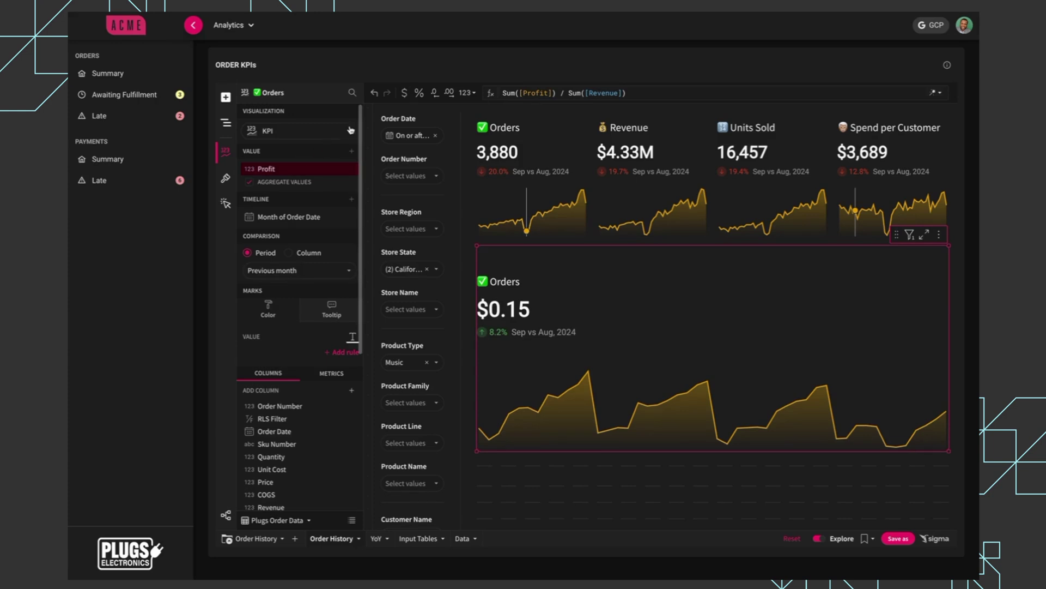
pyautogui.click(419, 93)
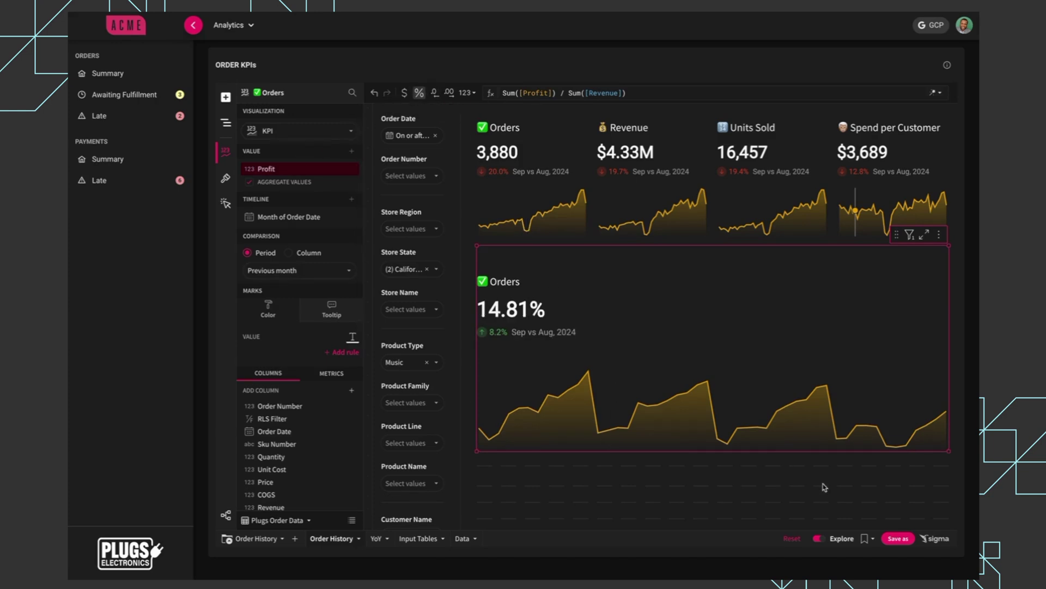
pyautogui.scroll(-2, 829, 495)
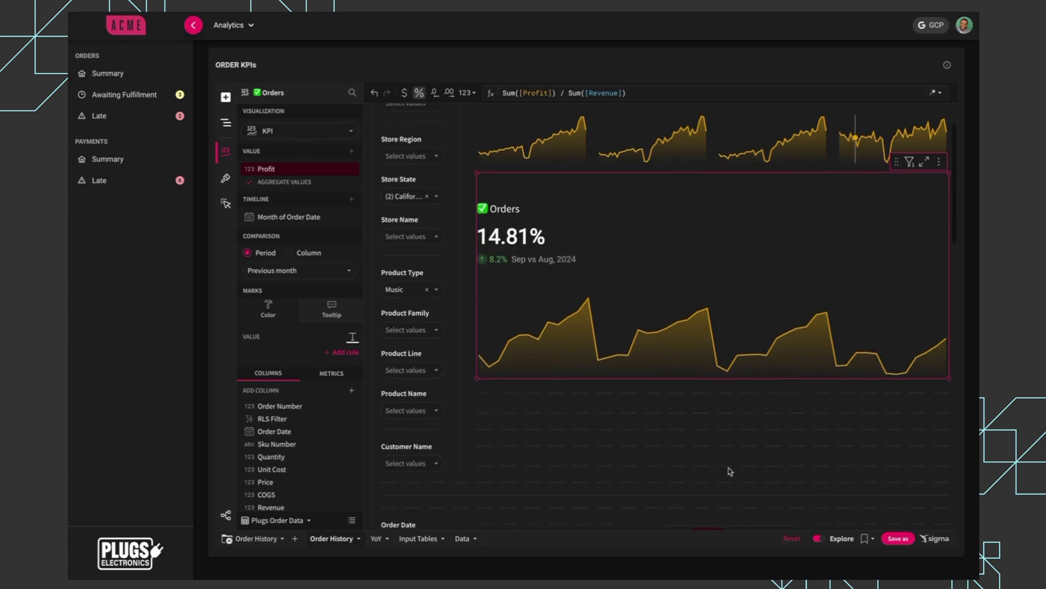
# Save the Order KPIs view with the 14.81% Profit KPI as a new bookmark.
pyautogui.scroll(2, 580, 467)
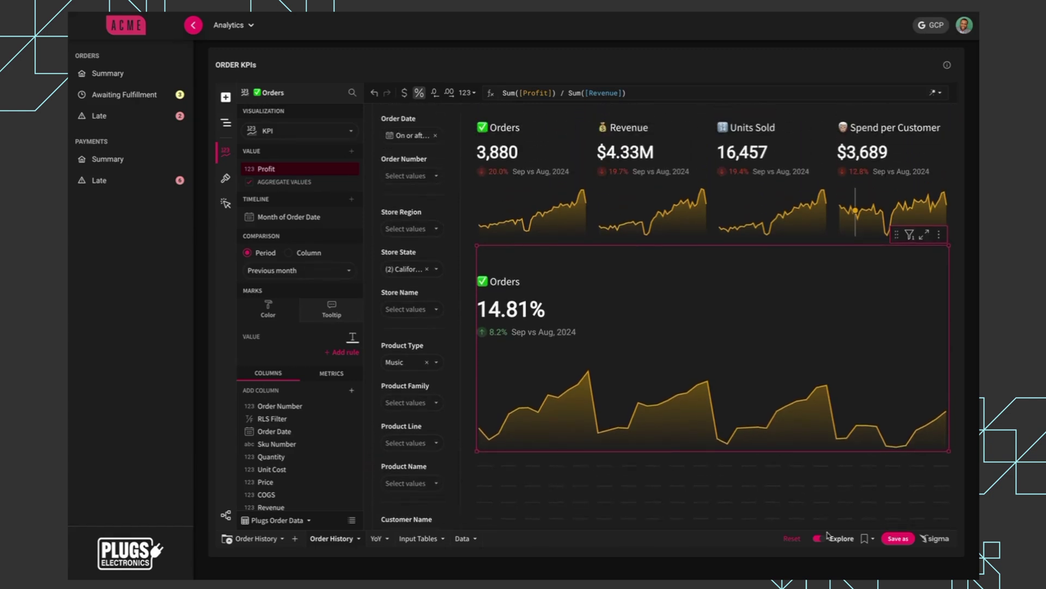
pyautogui.click(873, 539)
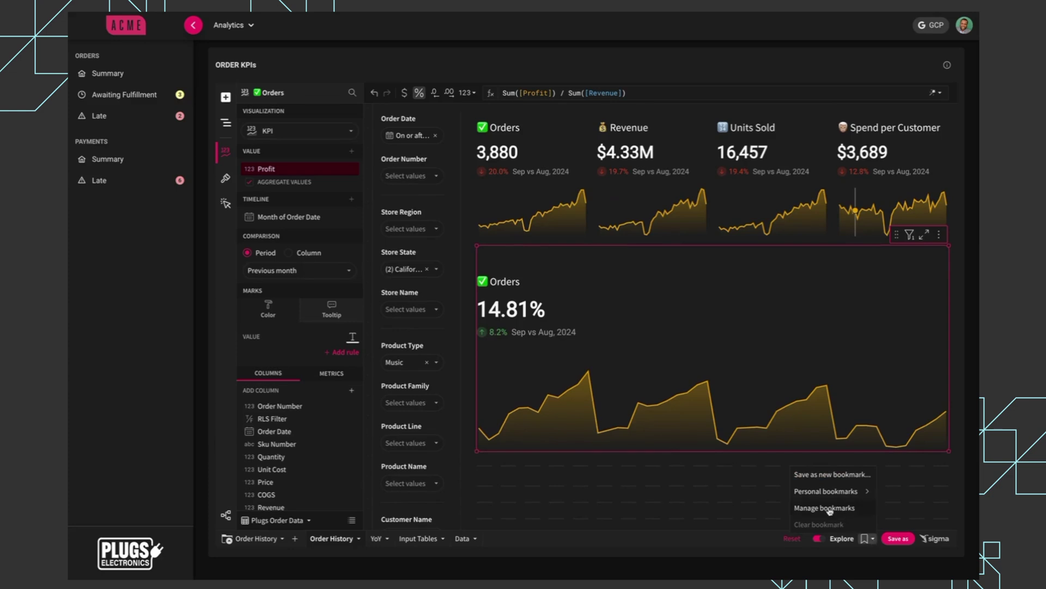
pyautogui.click(826, 479)
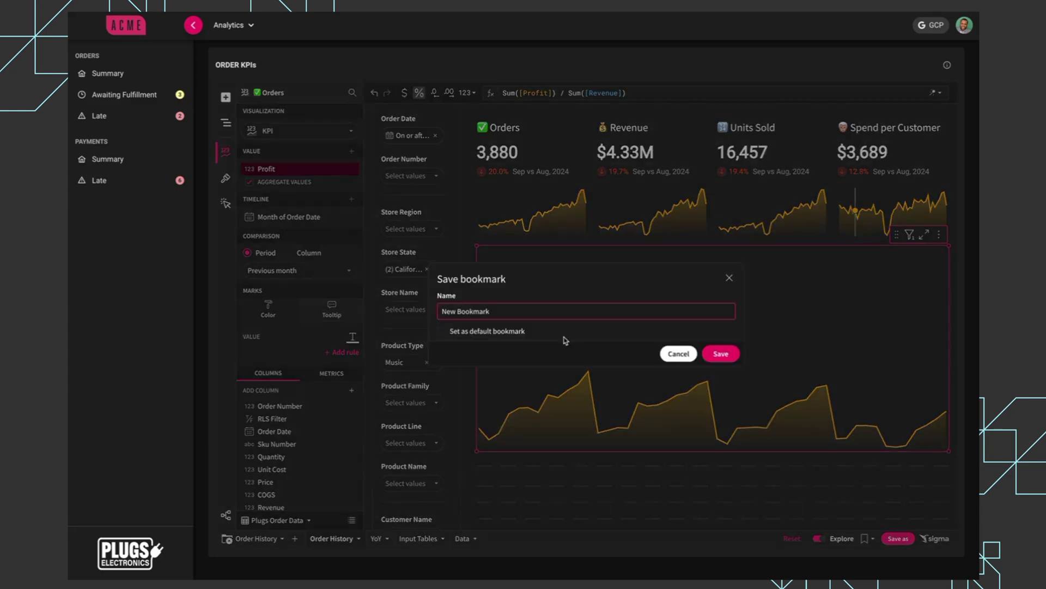
pyautogui.doubleClick(527, 312)
pyautogui.click(721, 353)
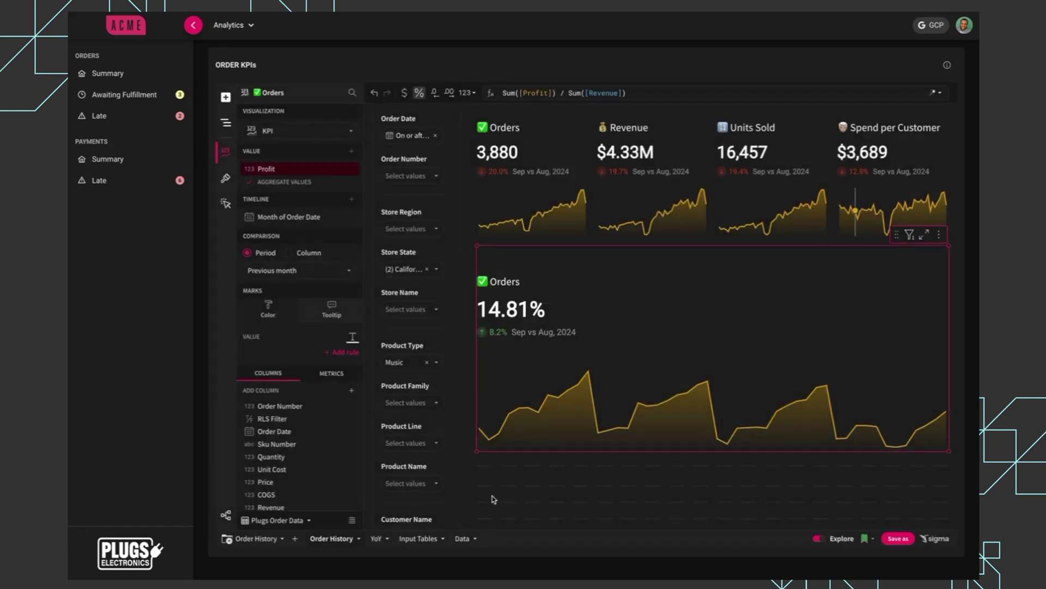
# Open and then close the Order History source options.
pyautogui.click(281, 541)
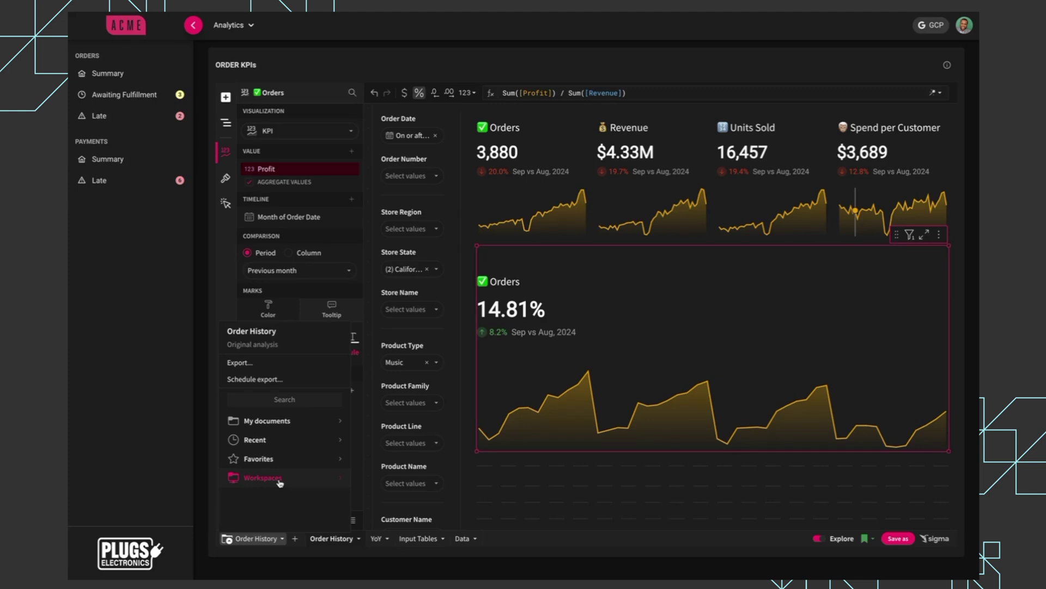
pyautogui.click(515, 502)
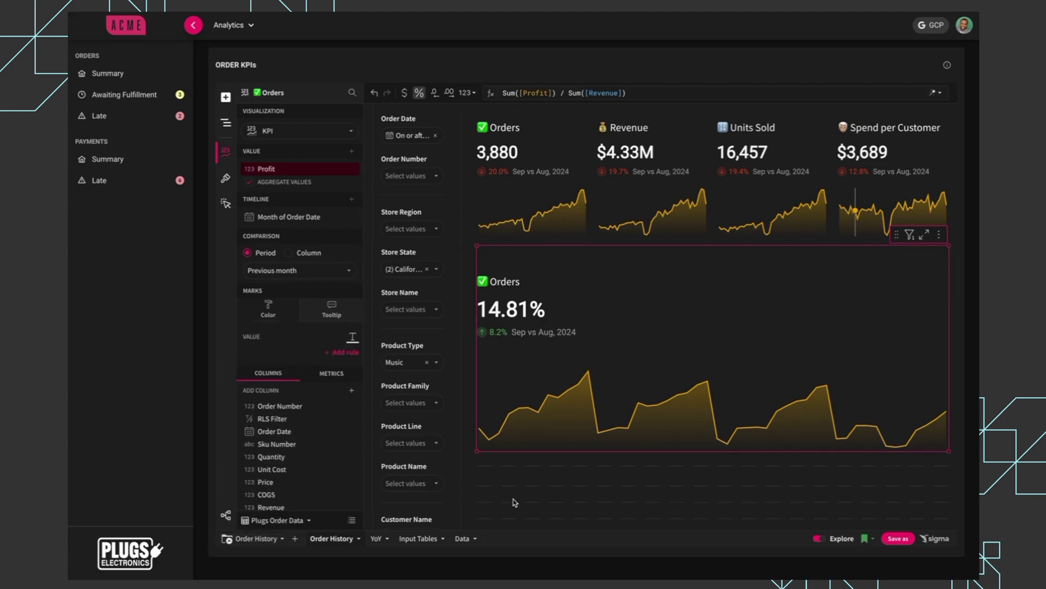
# Leave explore mode and display the signed embed URL from the info icon.
pyautogui.click(818, 539)
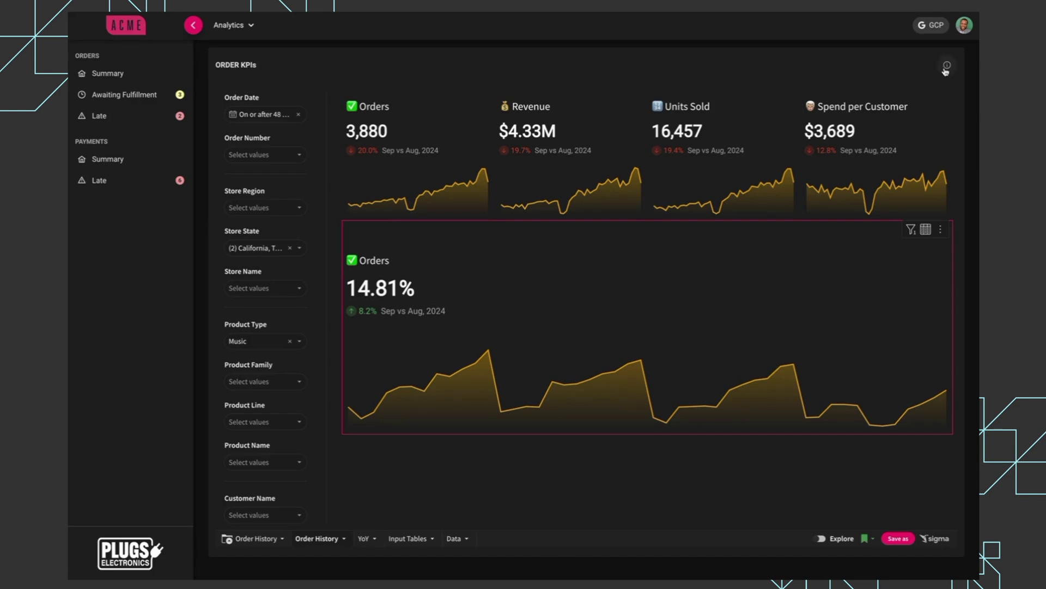
pyautogui.moveTo(946, 69)
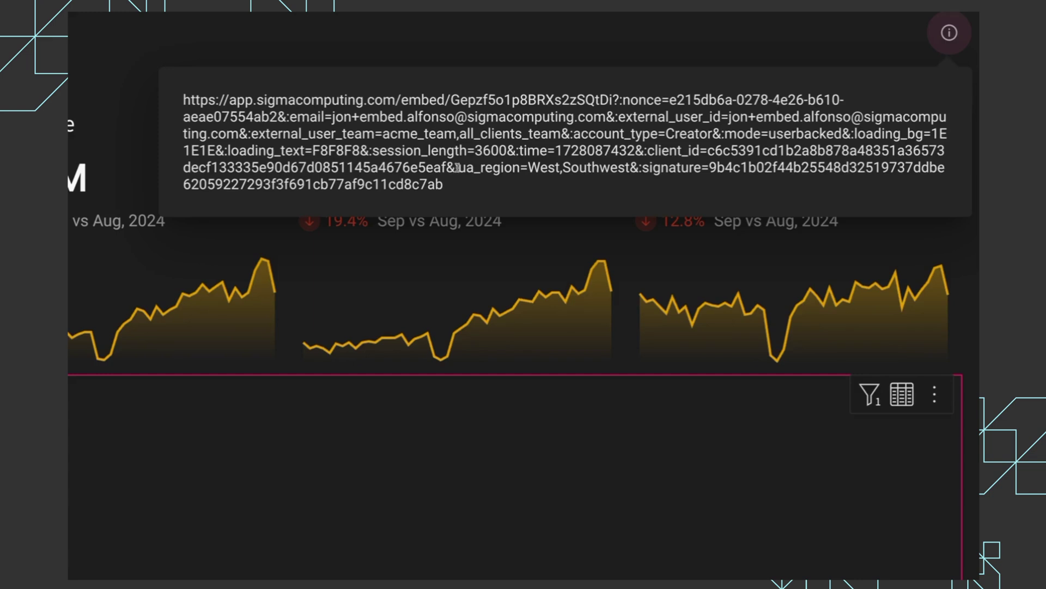
pyautogui.moveTo(457, 168); pyautogui.dragTo(560, 168)
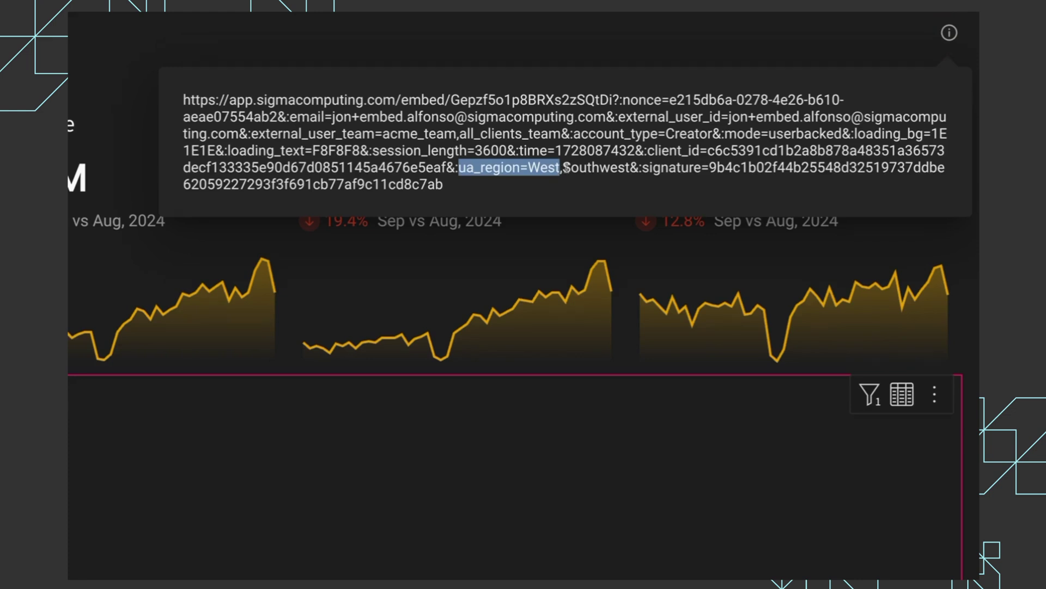
pyautogui.click(468, 172)
pyautogui.moveTo(457, 168); pyautogui.dragTo(630, 168)
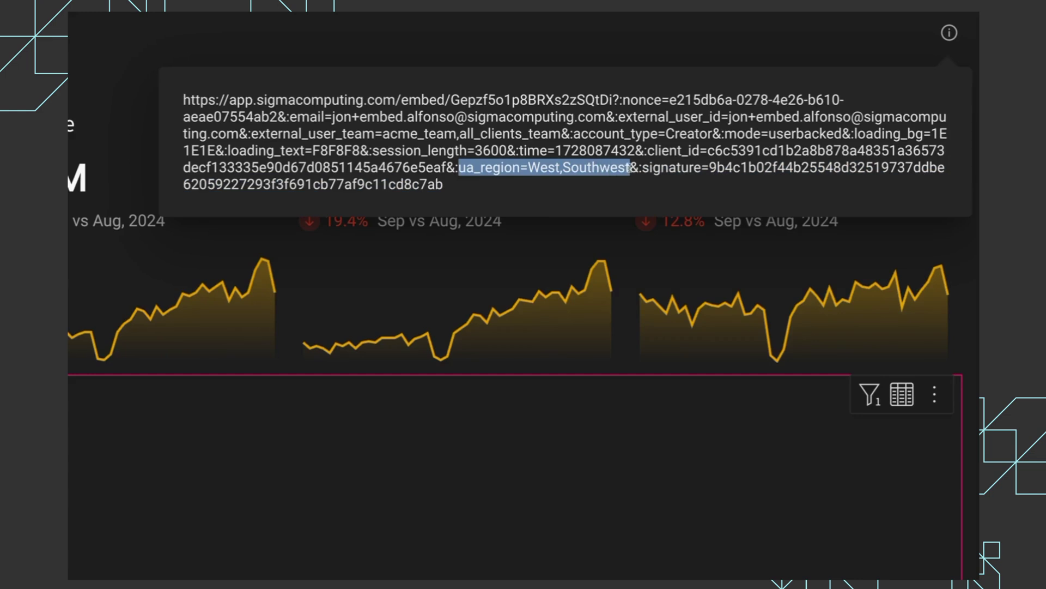
pyautogui.click(630, 167)
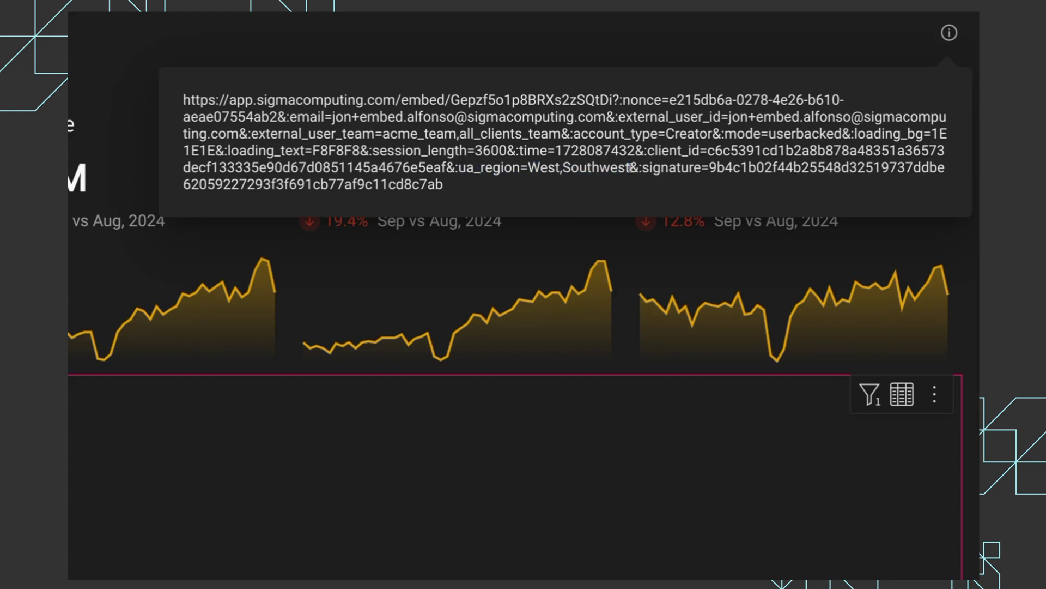
pyautogui.moveTo(631, 168); pyautogui.dragTo(184, 103)
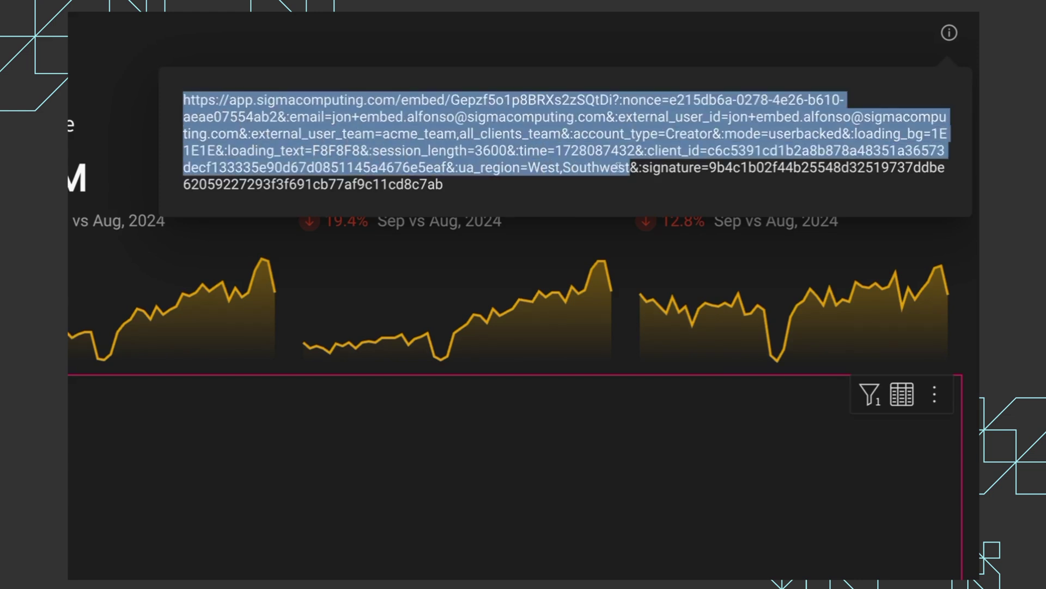
# Highlight the signature parameter at the end of the embed URL.
pyautogui.click(633, 167)
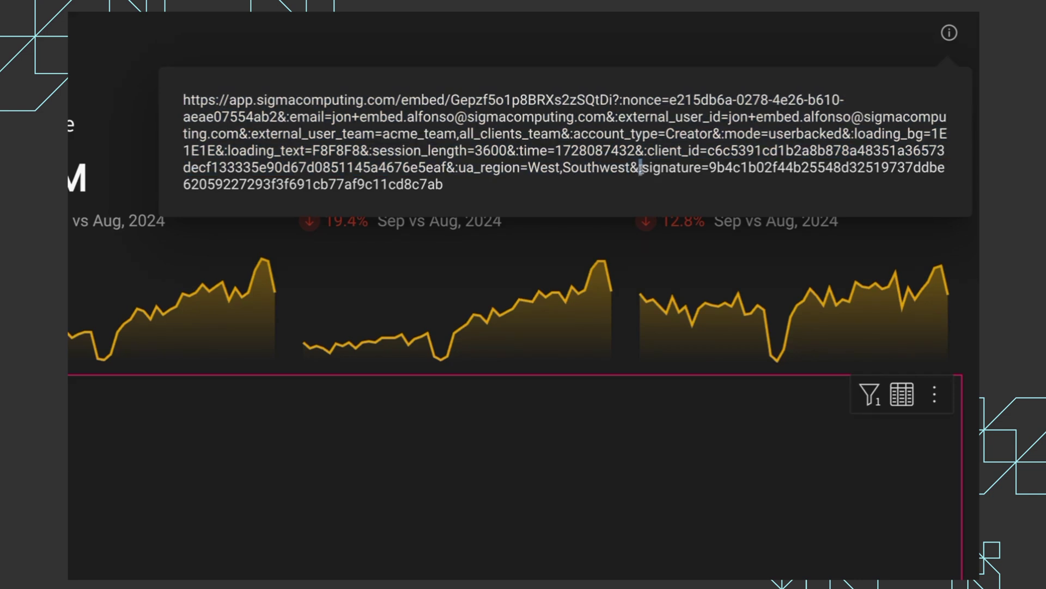
pyautogui.moveTo(640, 167); pyautogui.dragTo(648, 184)
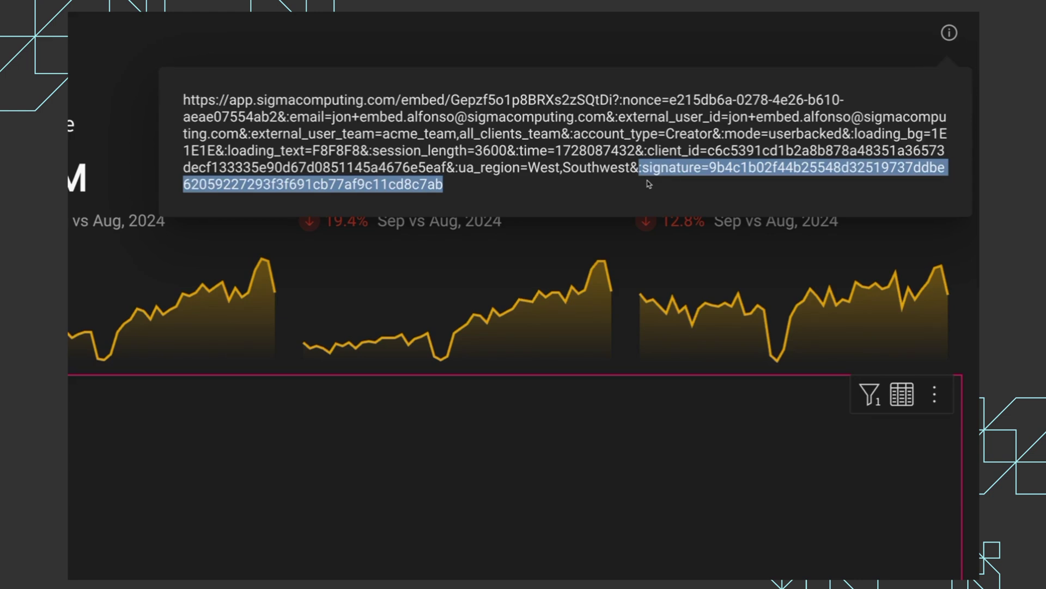